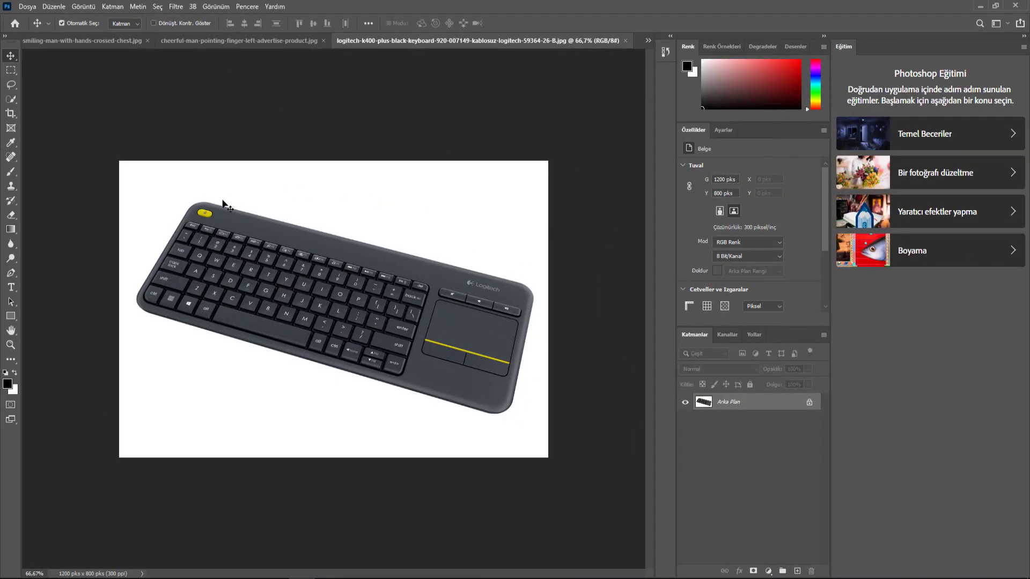
Make the salatalık.jpg cucumber photo the active document
click(648, 42)
click(657, 43)
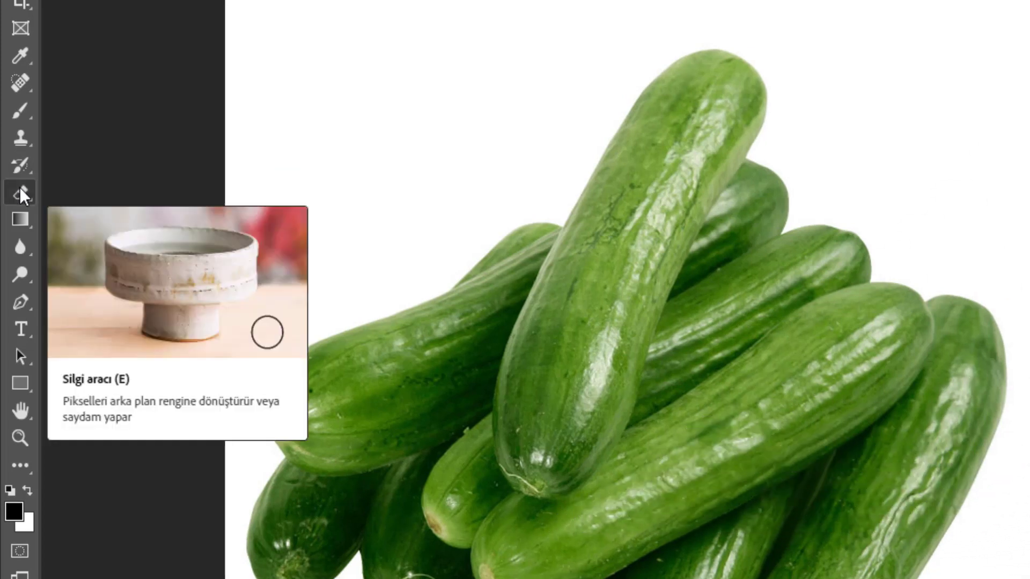
Erase the white background around the cucumbers with the Magic Eraser Tool, then return to Move
right_click(20, 190)
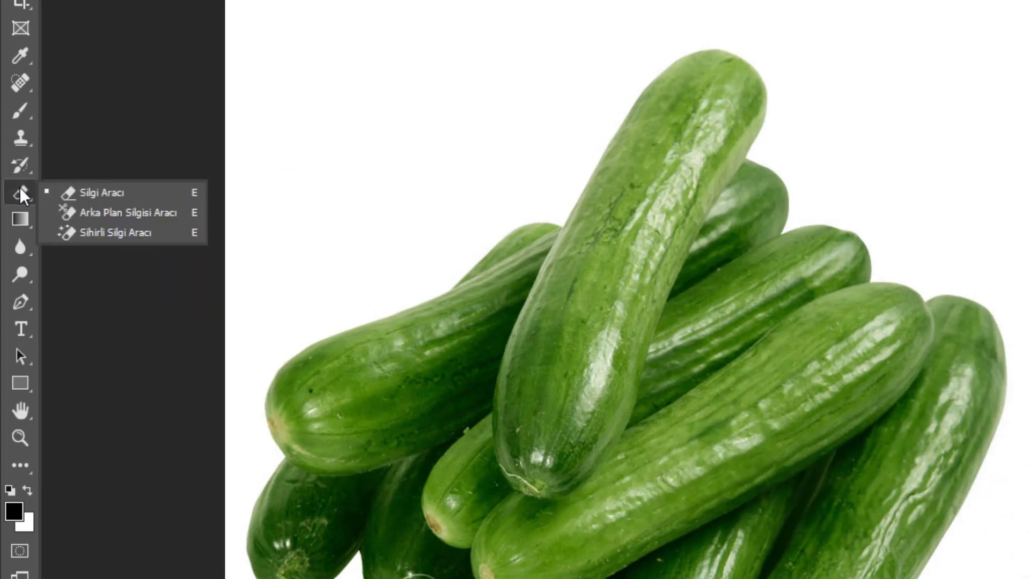
click(72, 232)
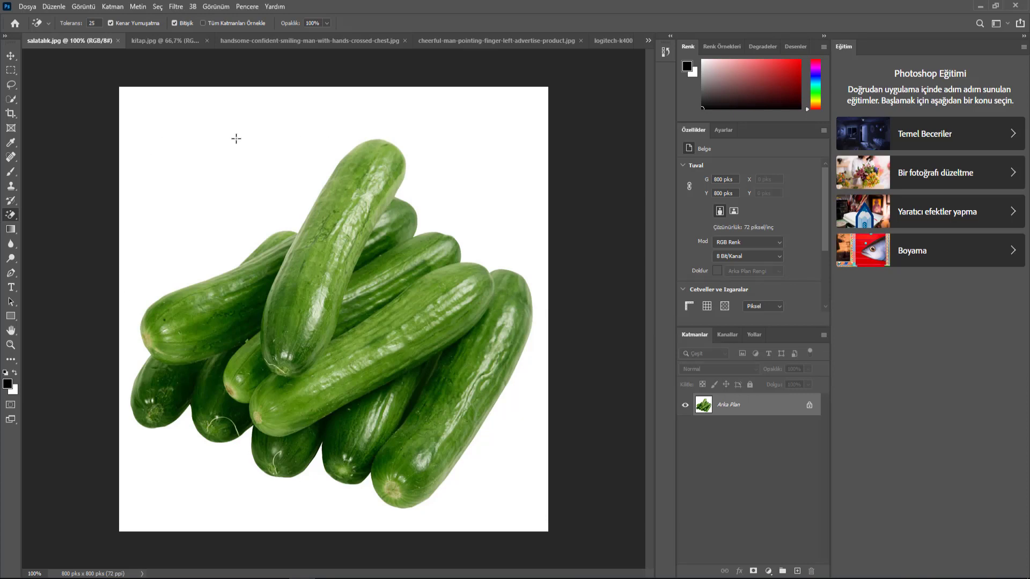
click(181, 120)
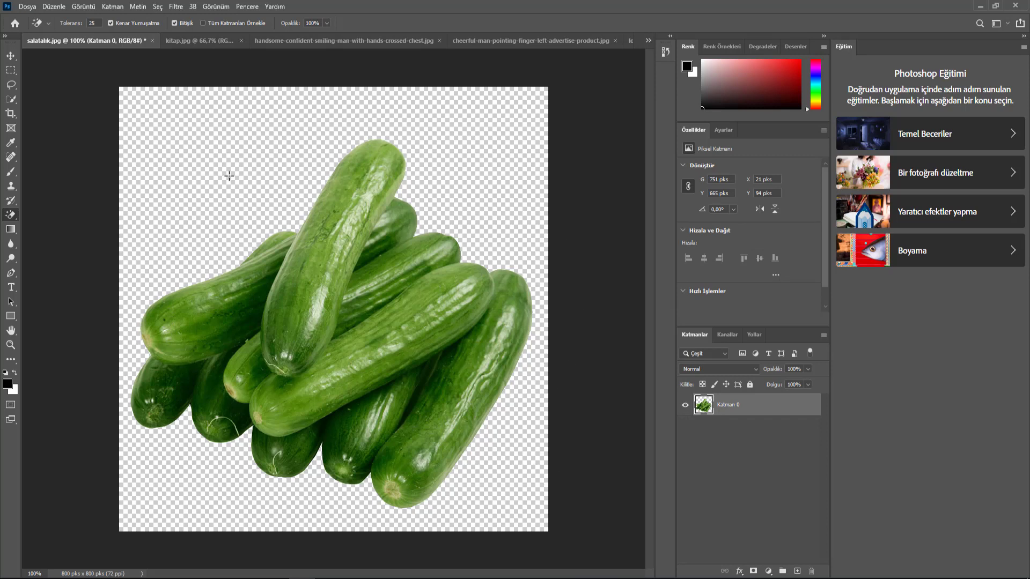
click(9, 56)
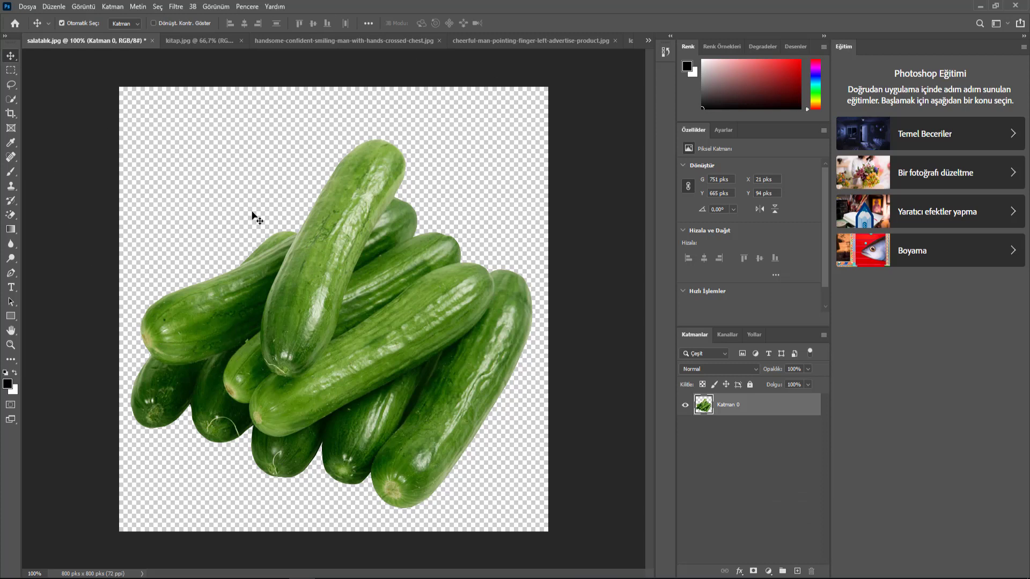
Bring up Save As for the cucumber cutout, dismiss it, and switch to kitap.jpg
key(ctrl+shift+s)
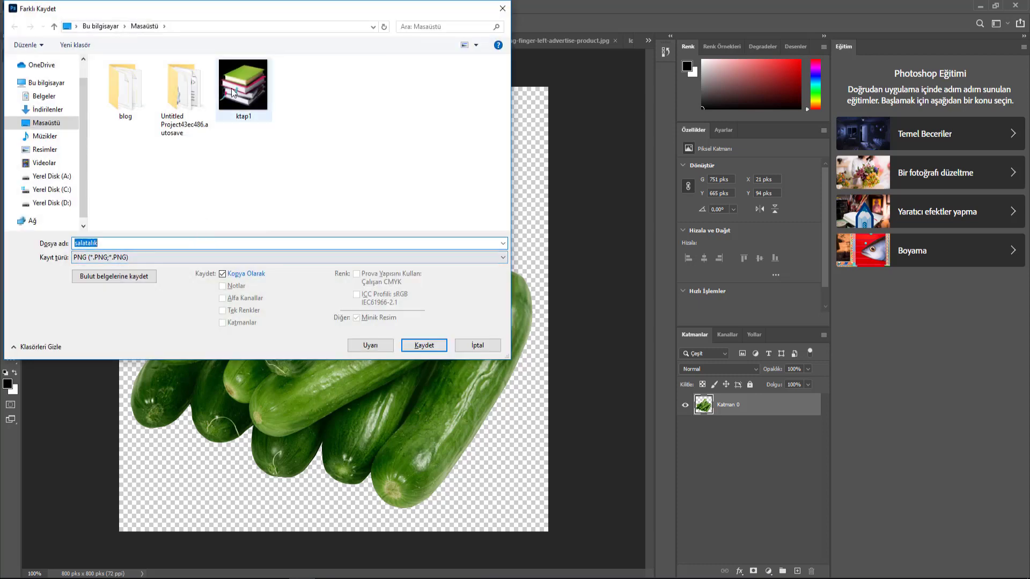
click(474, 350)
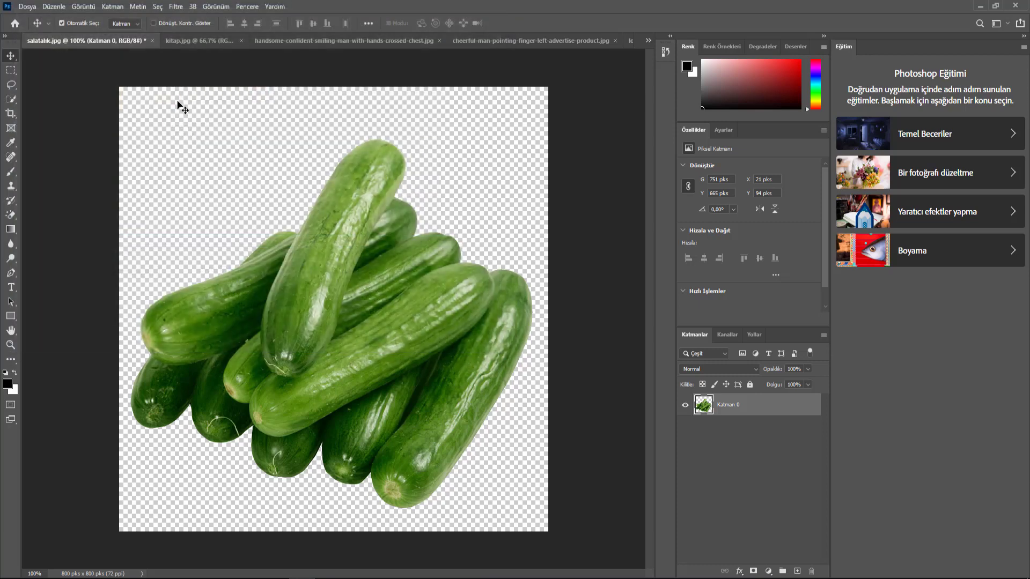
click(190, 43)
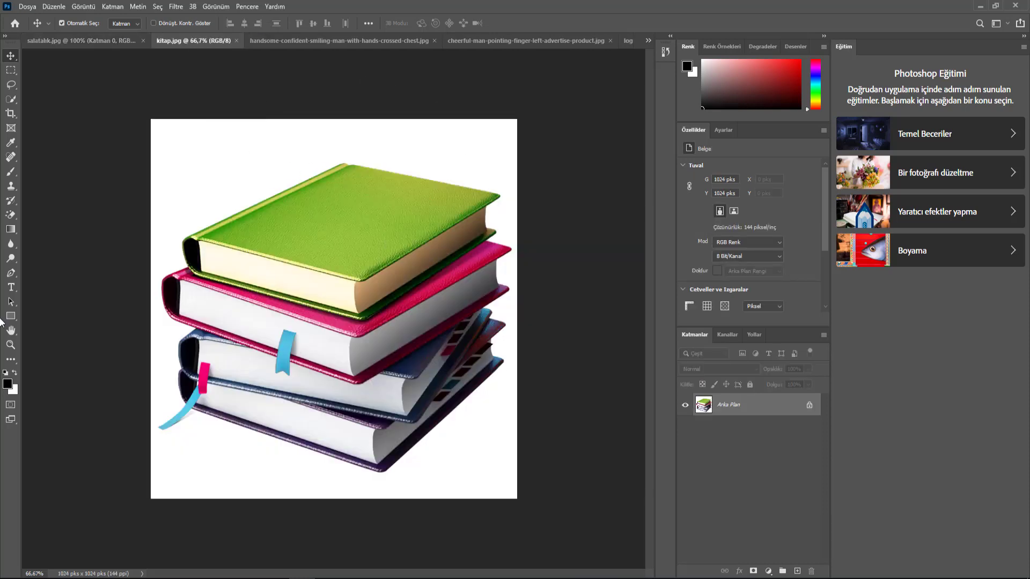
Magic-erase the books' white background, then switch to the crossed-arms man's portrait
click(10, 218)
click(36, 237)
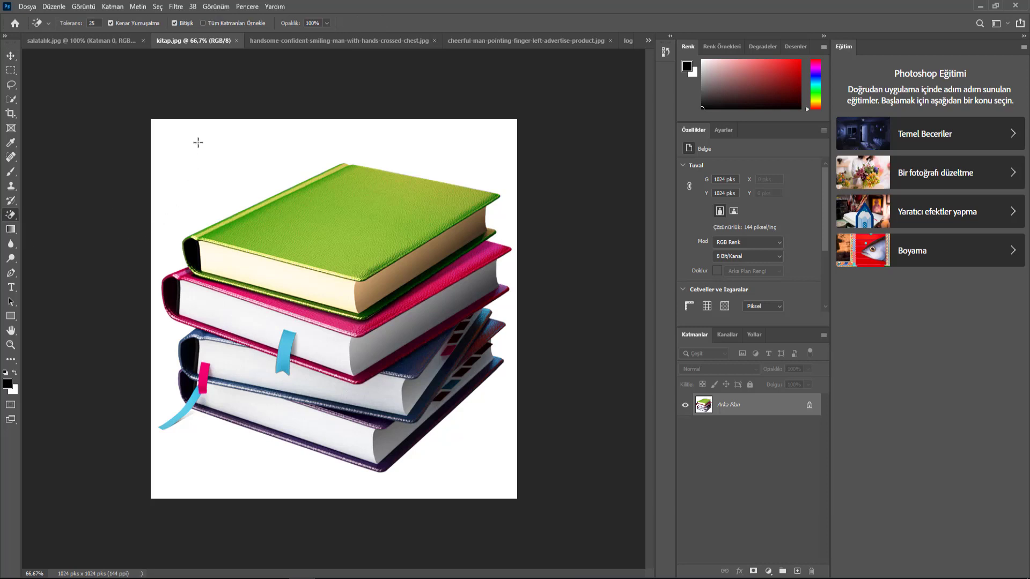
click(171, 127)
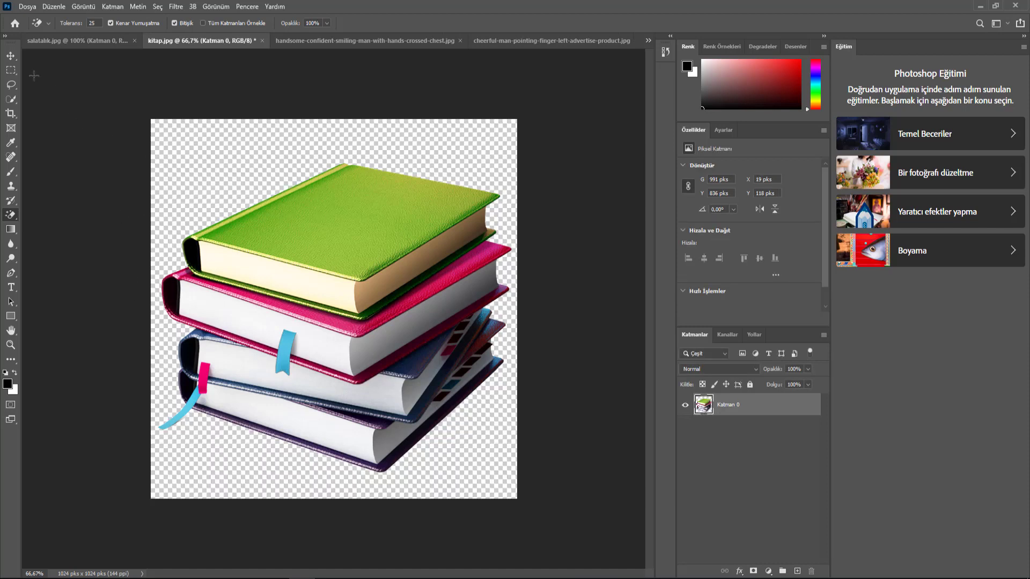
click(11, 55)
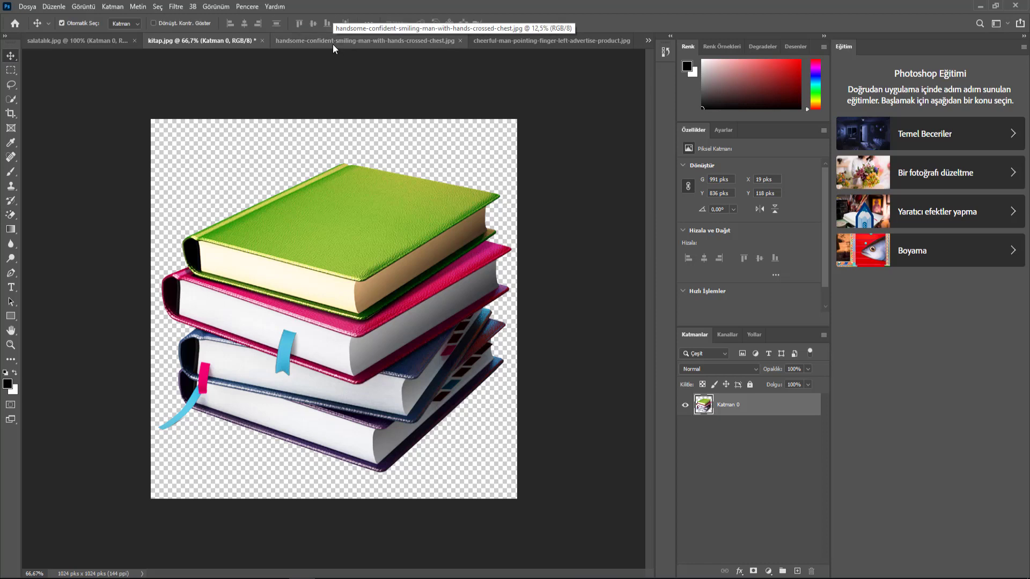
click(333, 42)
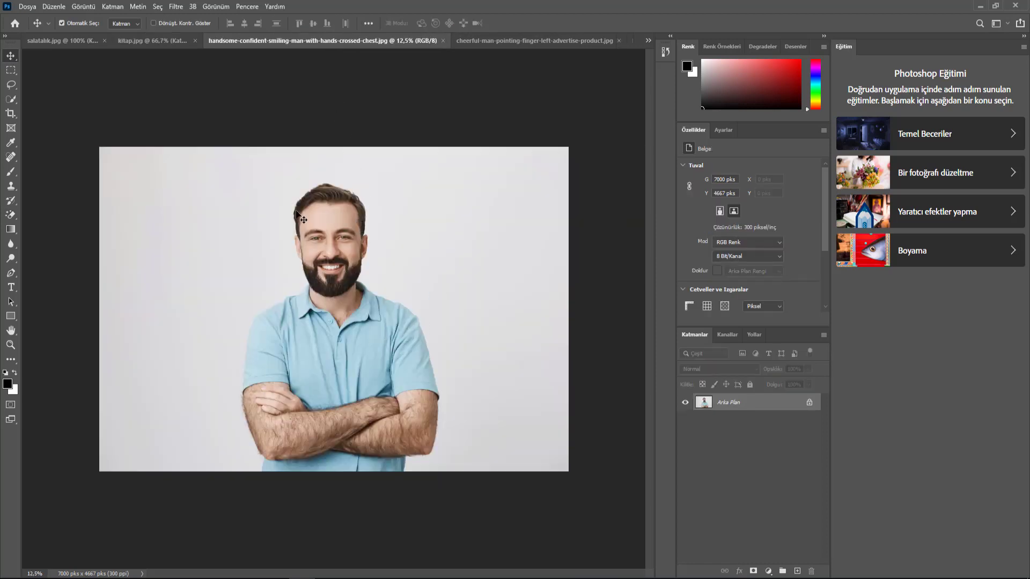
Magic-erase the light background behind the crossed-arms man
click(11, 214)
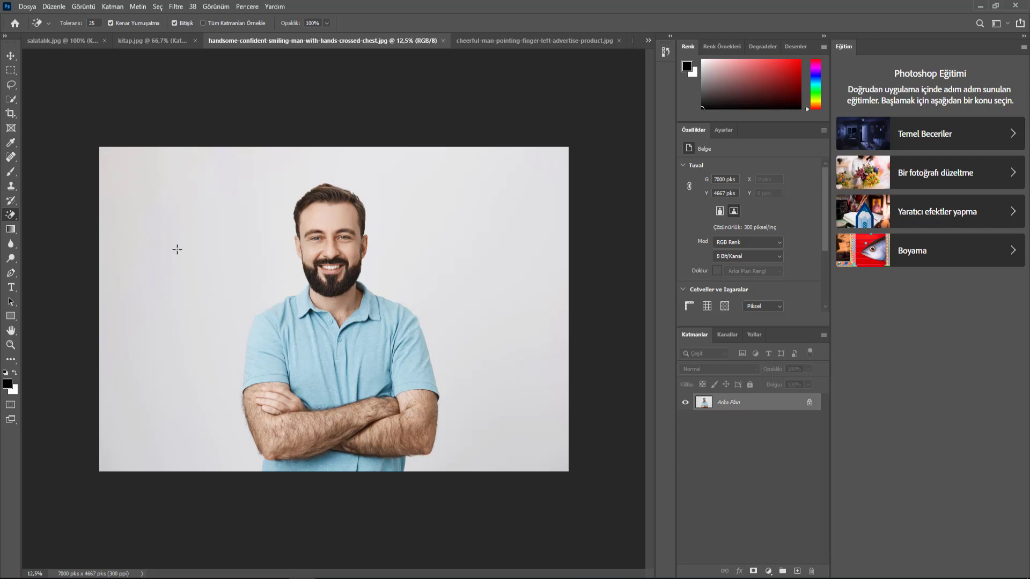
right_click(16, 219)
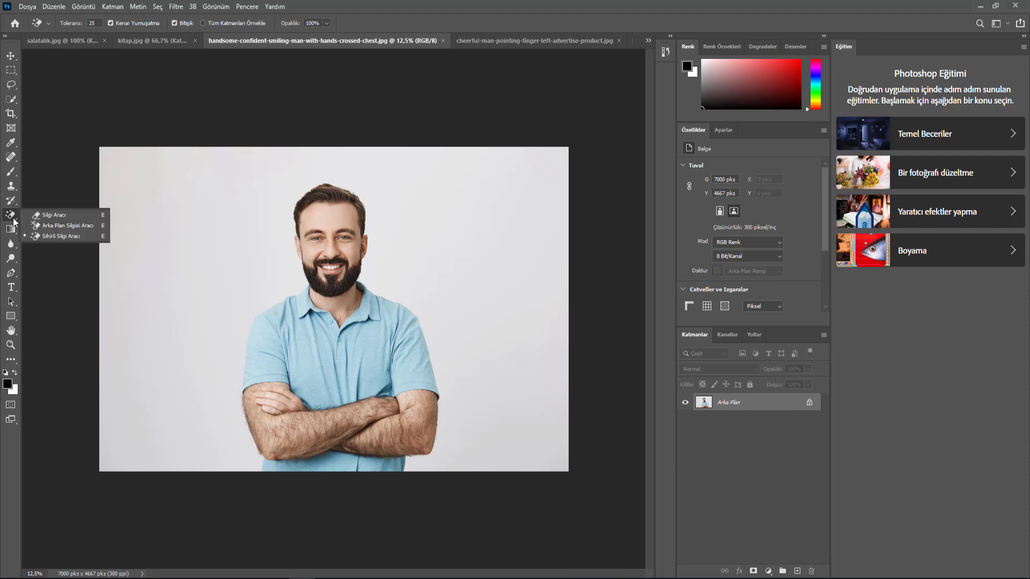
click(31, 239)
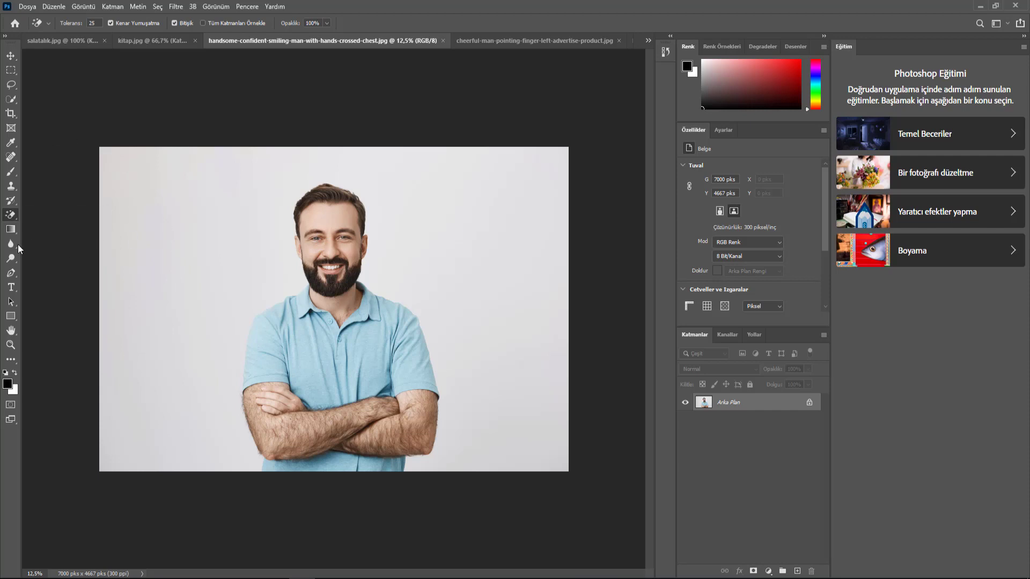
click(143, 187)
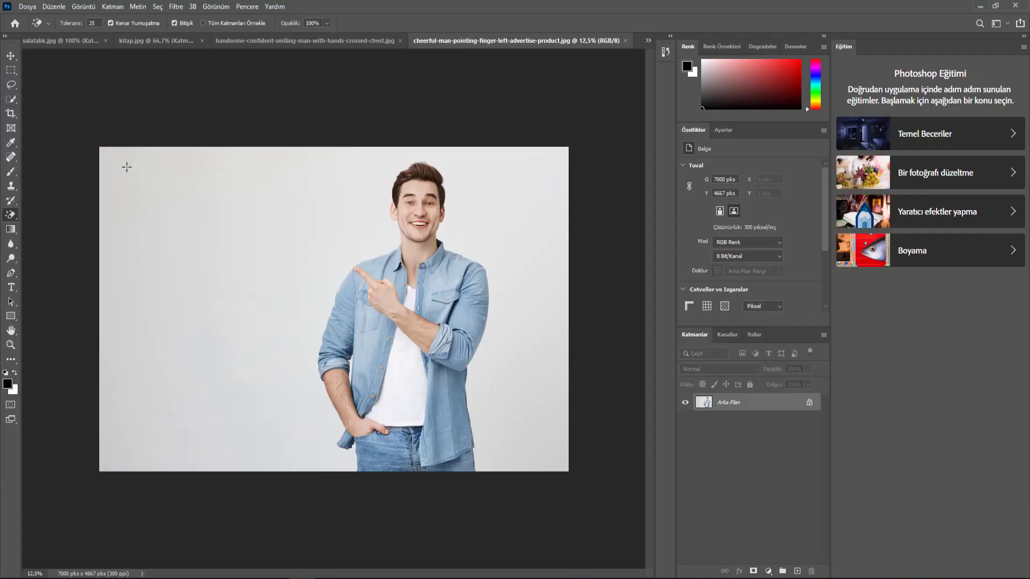
Erase the pointing man's background, then place maxresdefault scaled to fill the canvas
click(126, 165)
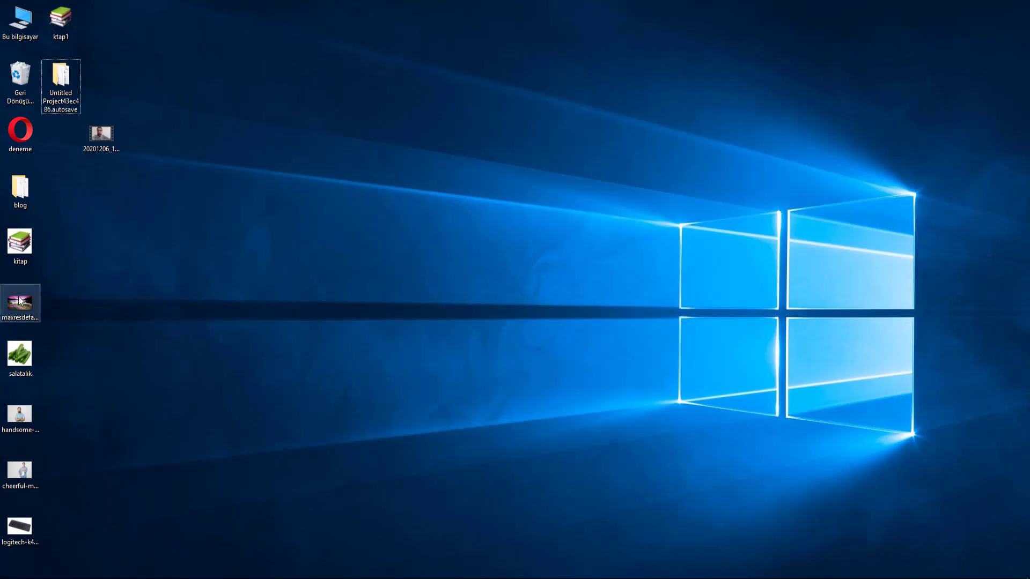
drag(16, 301, 296, 433)
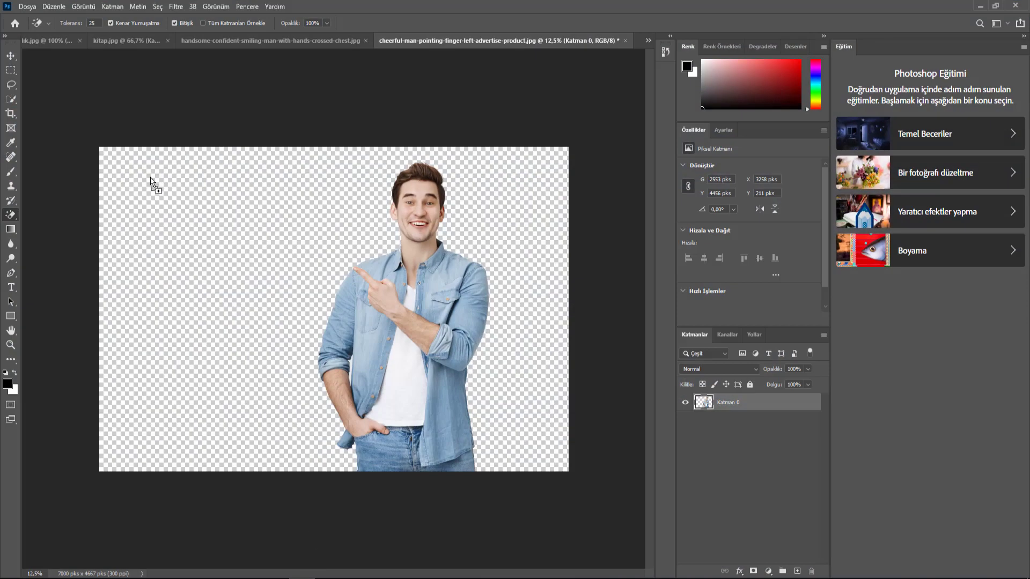
drag(308, 538, 152, 184)
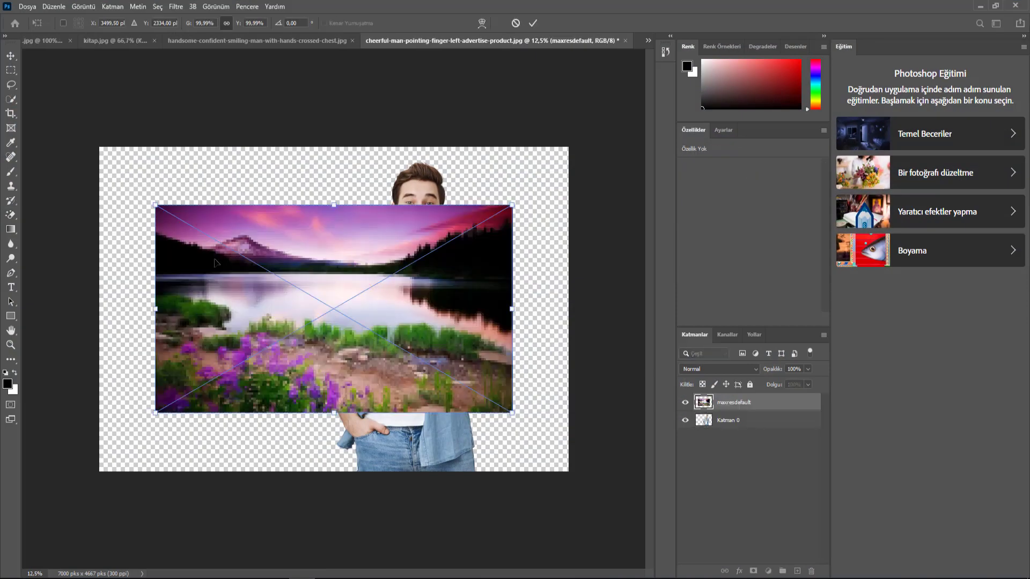
drag(204, 252, 146, 194)
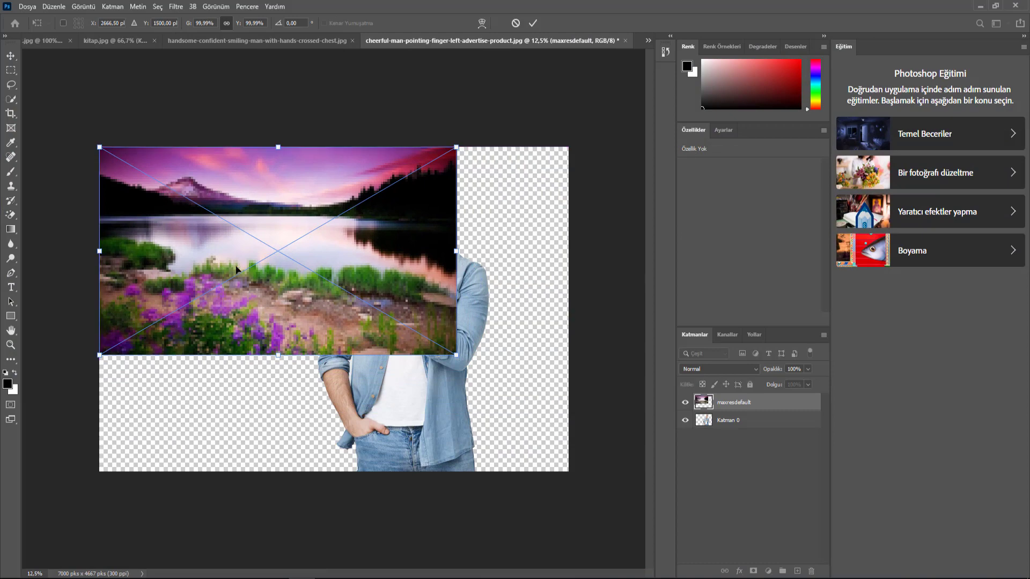
drag(456, 356, 568, 471)
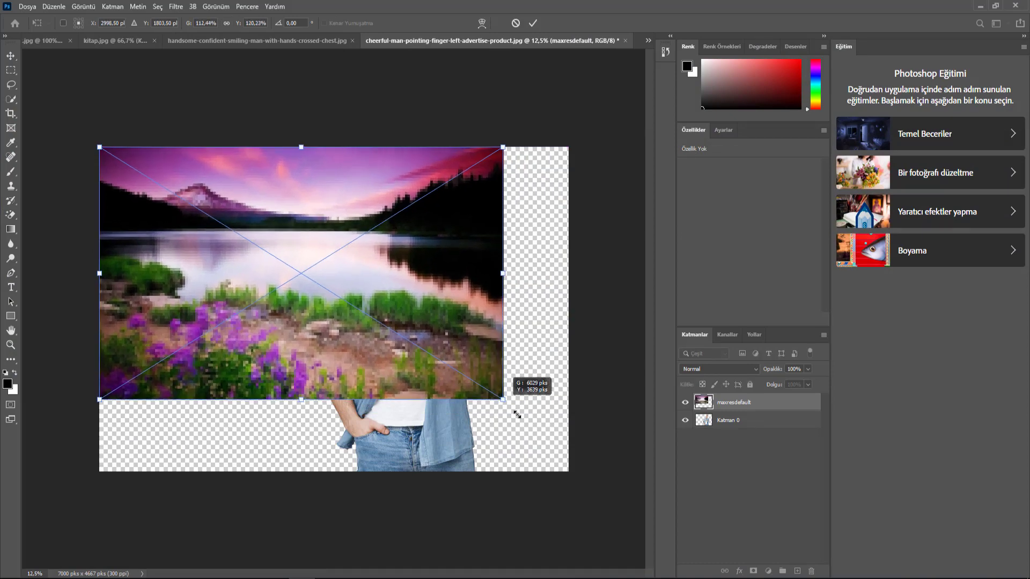
click(11, 56)
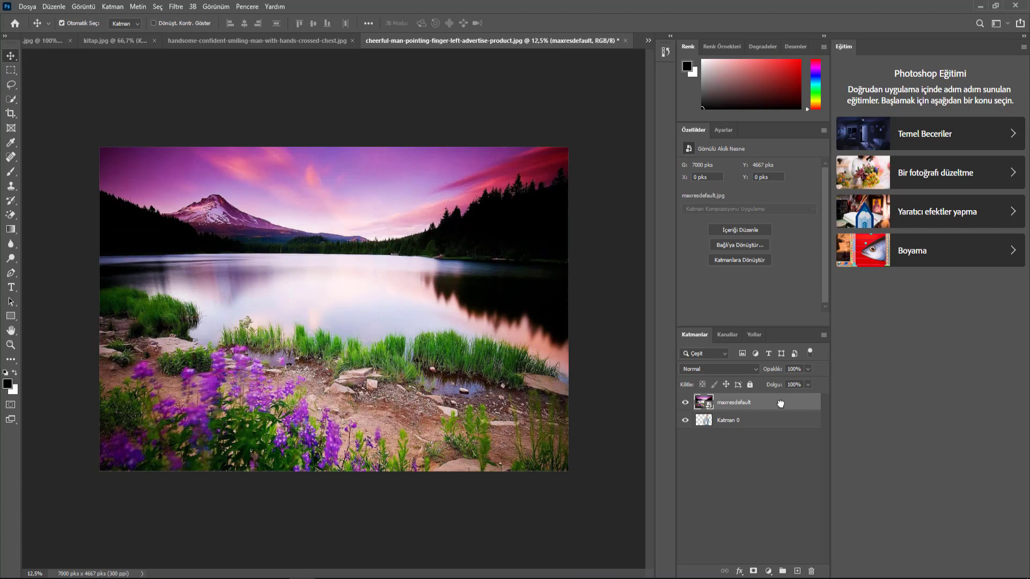
Move the maxresdefault layer below Katman 0, then switch to the logitech keyboard document
drag(780, 403, 779, 427)
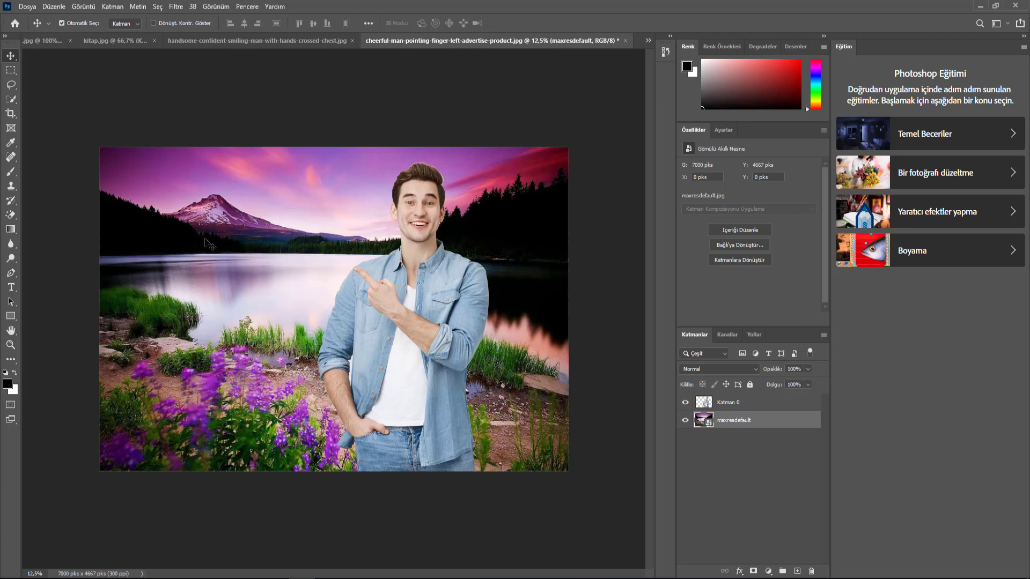
click(648, 40)
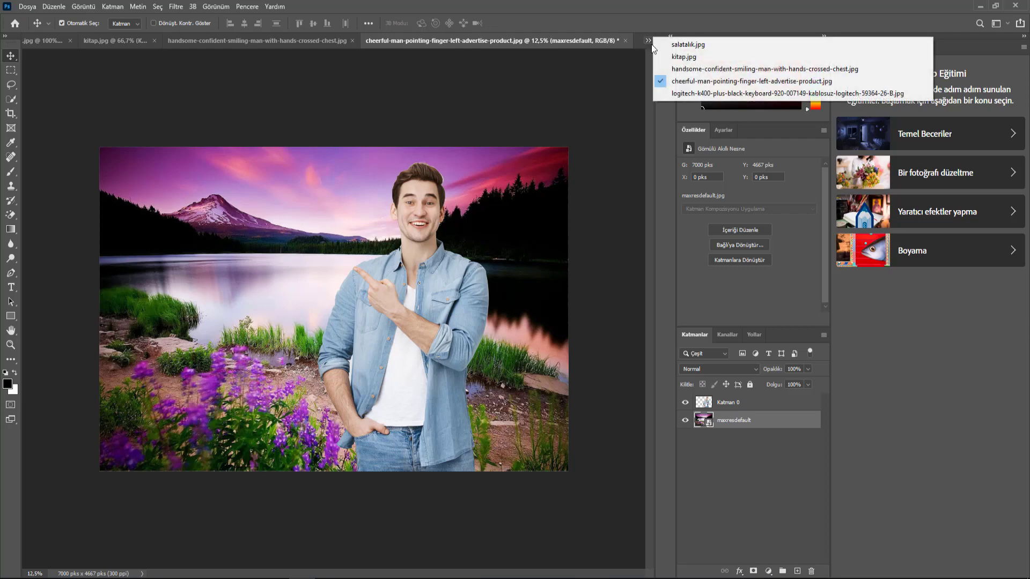
click(677, 92)
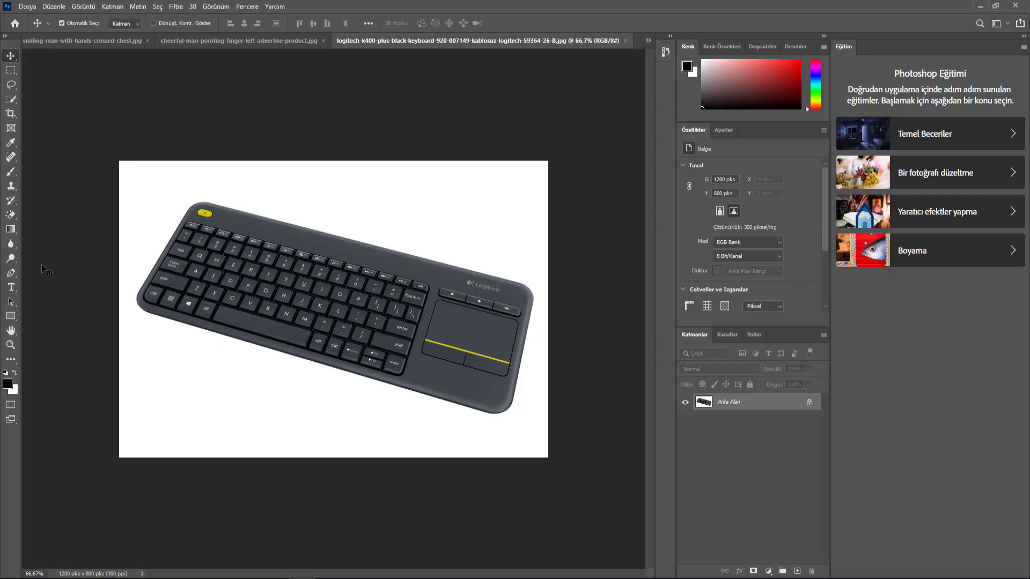
click(10, 216)
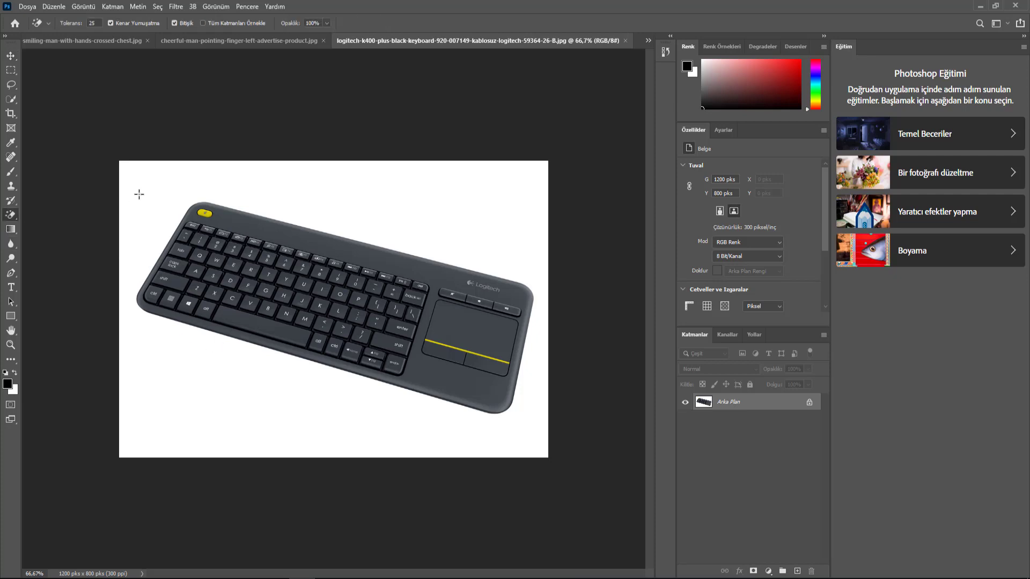
click(184, 177)
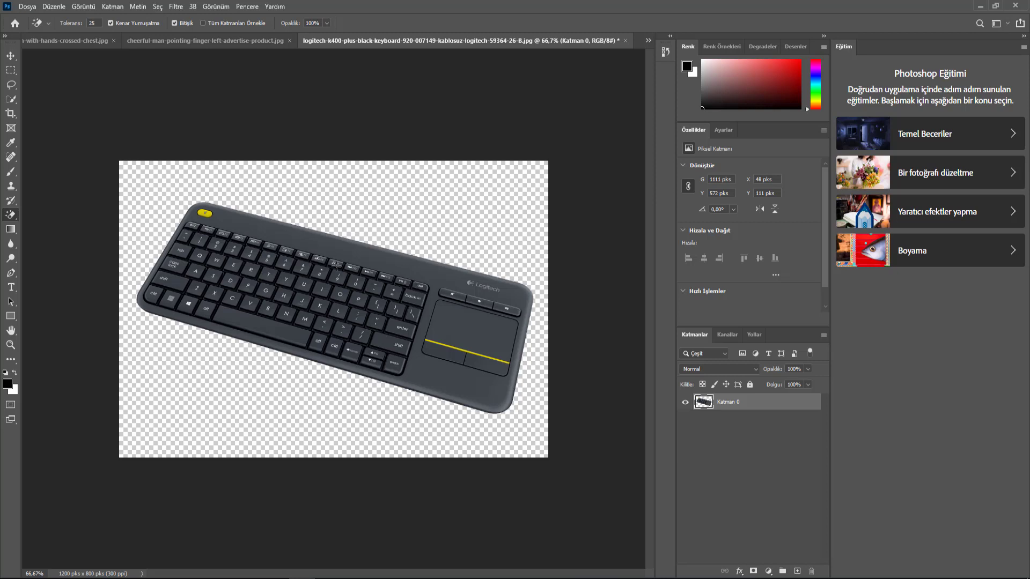
key(ctrl+z)
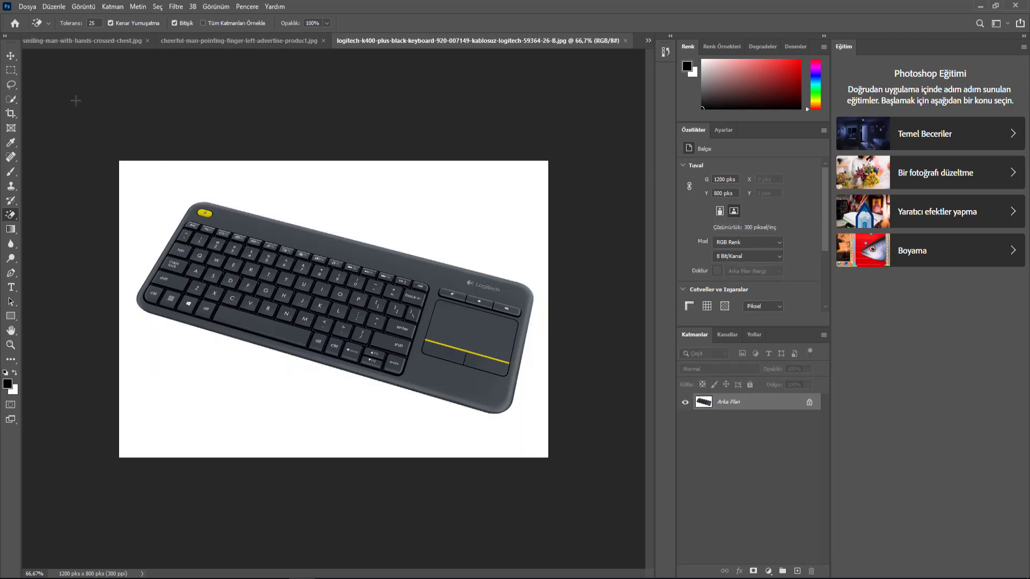
Select the entire keyboard with three Quick Selection Tool strokes
click(11, 99)
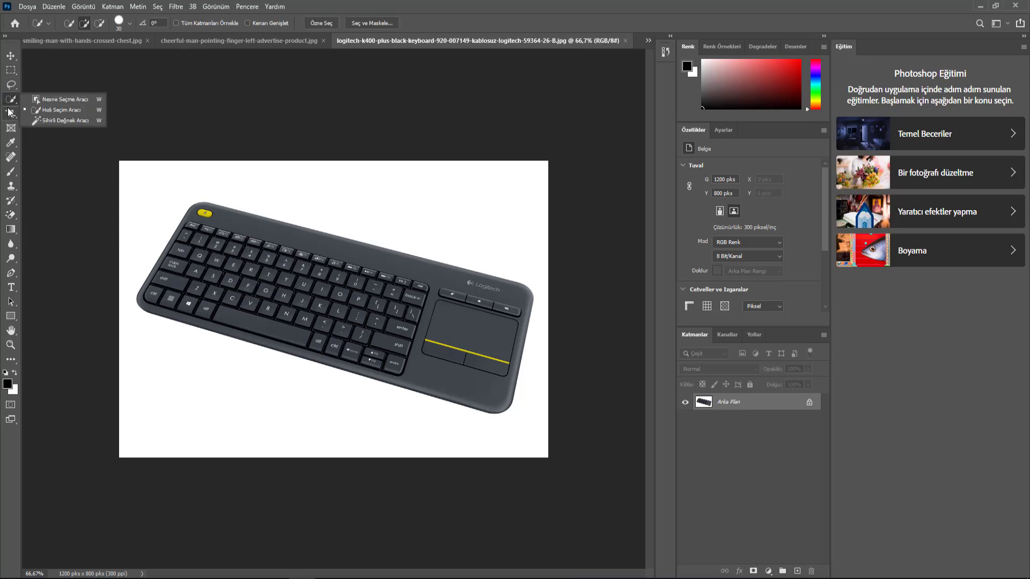
click(52, 111)
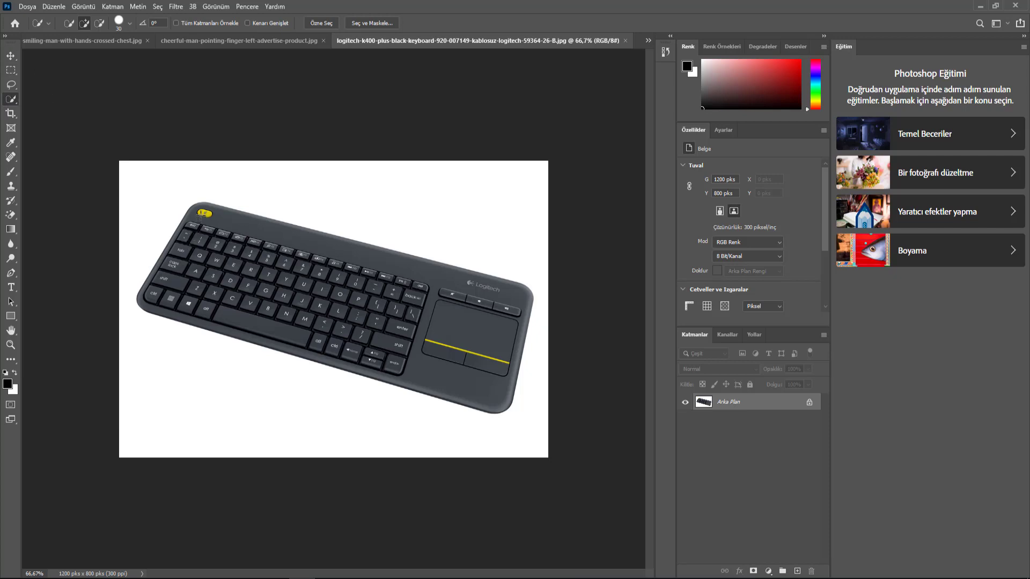
drag(200, 212, 245, 240)
mouse_move(246, 239)
mouse_down()
mouse_move(245, 257)
mouse_move(258, 262)
mouse_up()
mouse_move(270, 238)
mouse_down()
mouse_move(446, 279)
mouse_move(508, 352)
mouse_move(396, 367)
mouse_move(378, 318)
mouse_move(199, 269)
mouse_move(206, 309)
mouse_up()
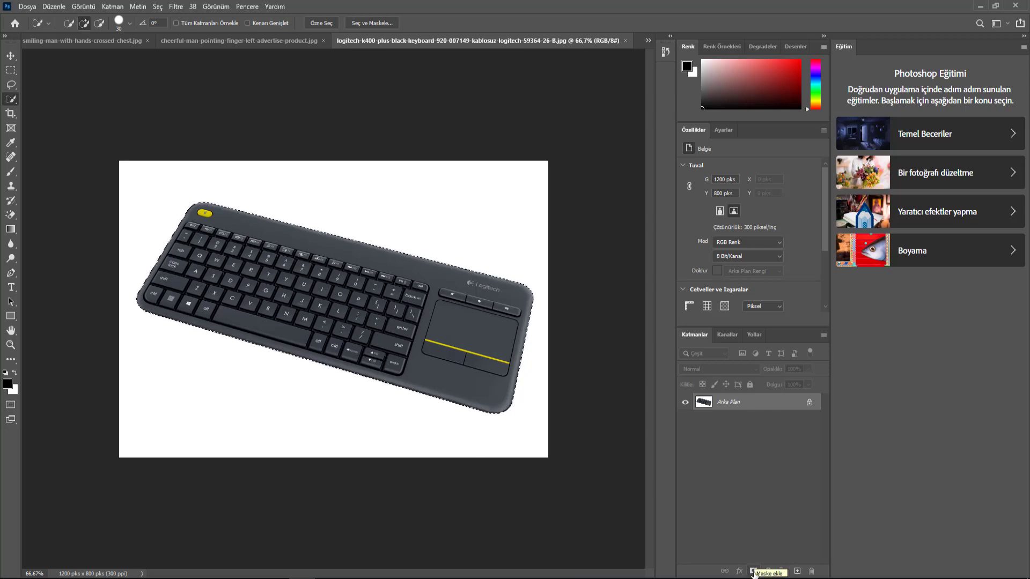
Add a layer mask from the keyboard selection, then switch to the Move Tool
click(753, 571)
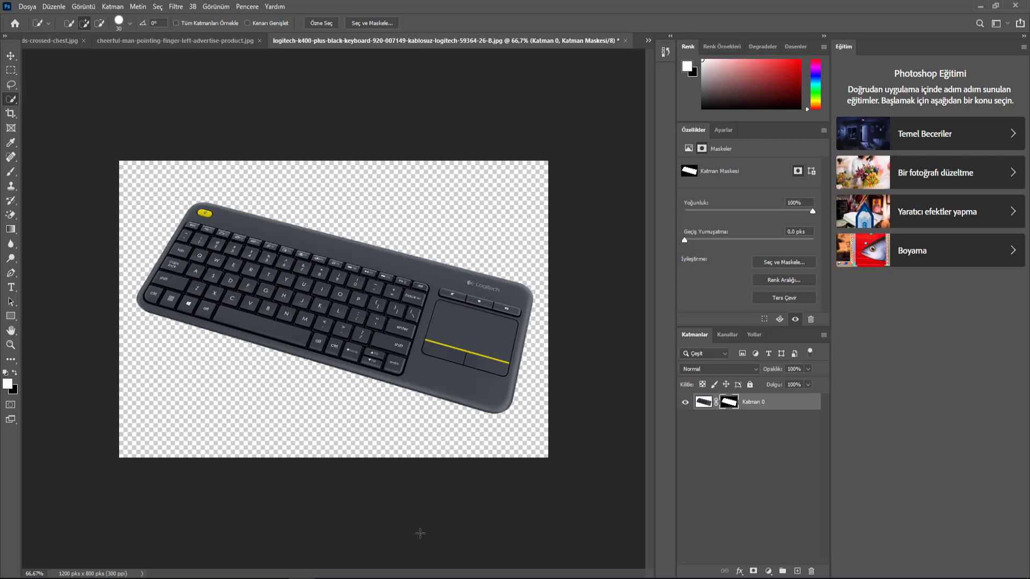
key(v)
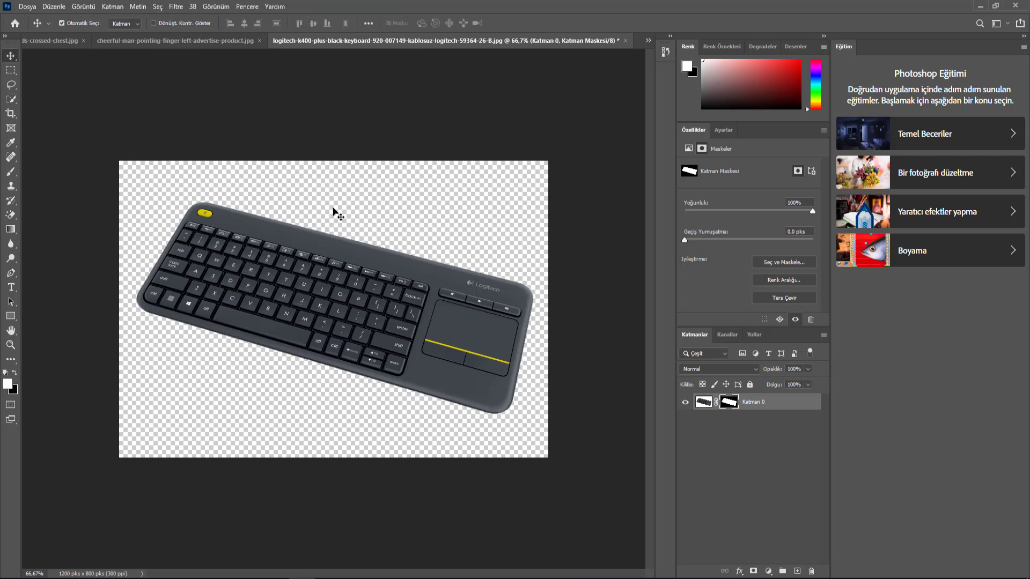